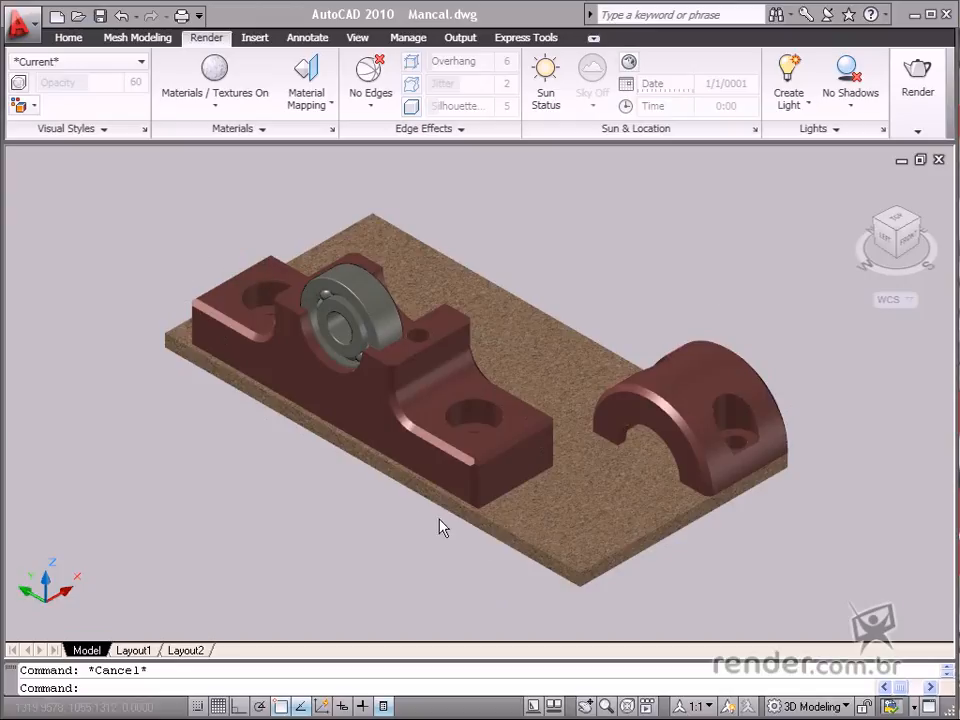
click(78, 17)
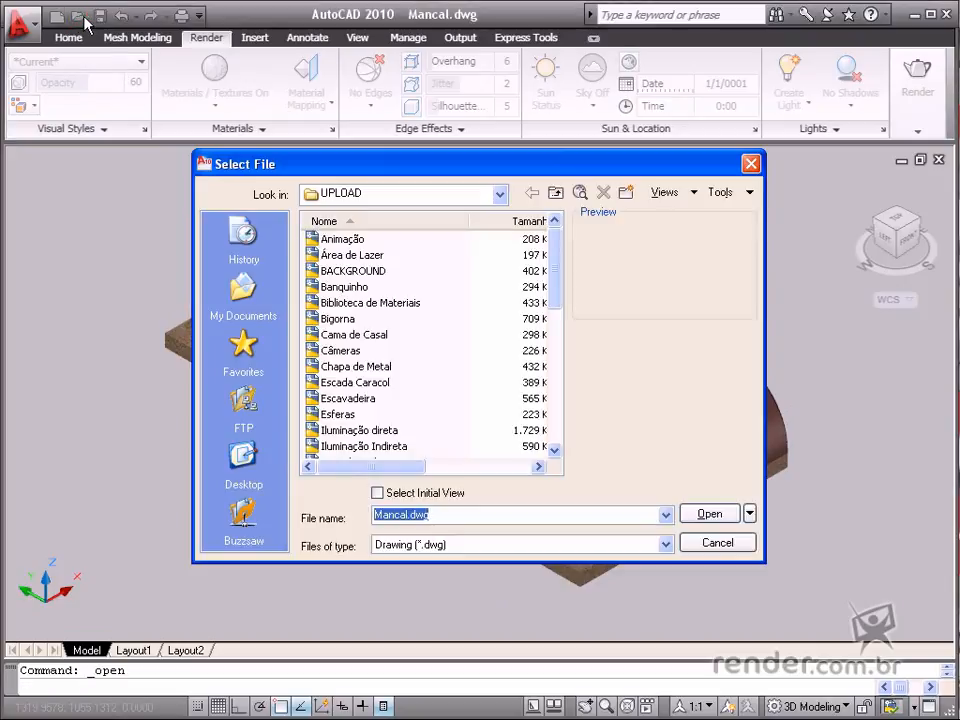
scroll(556, 297, down, 1)
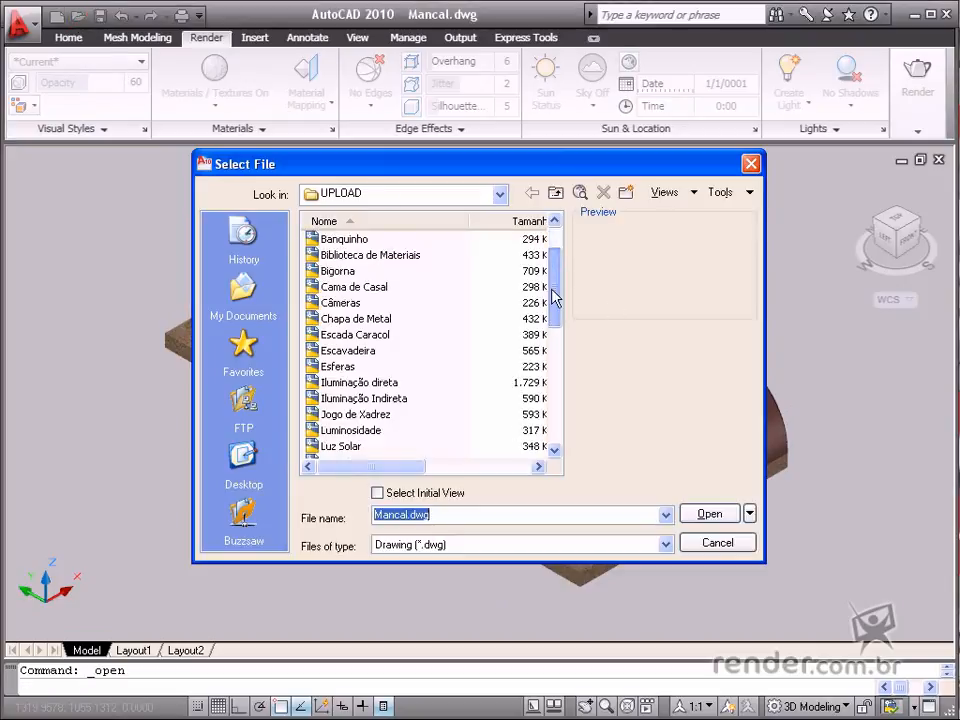
drag(556, 297, 559, 418)
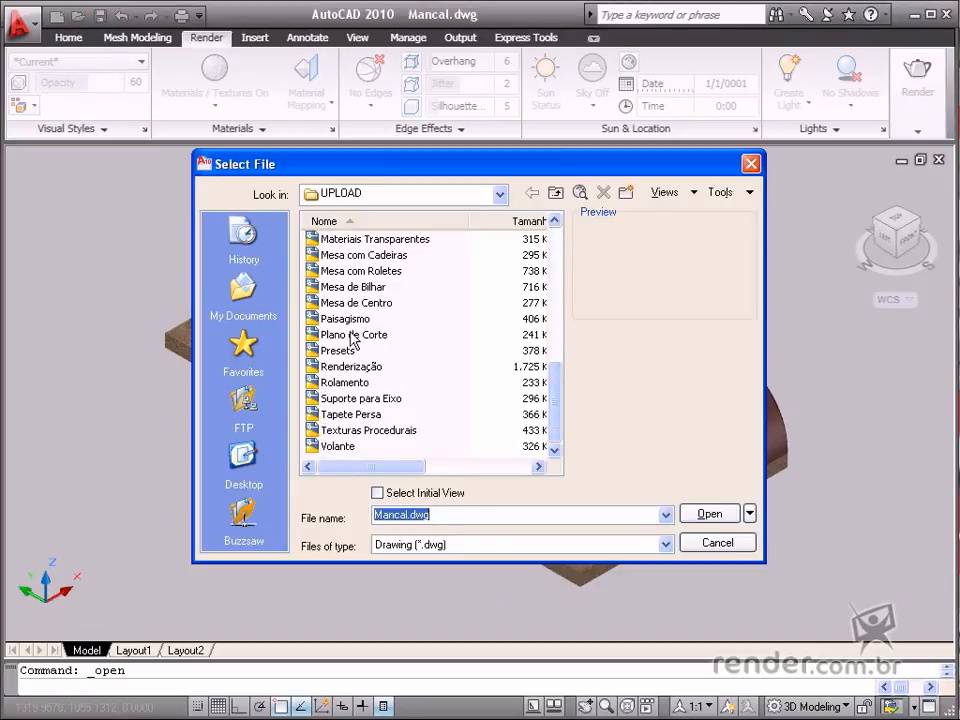
drag(561, 401, 562, 383)
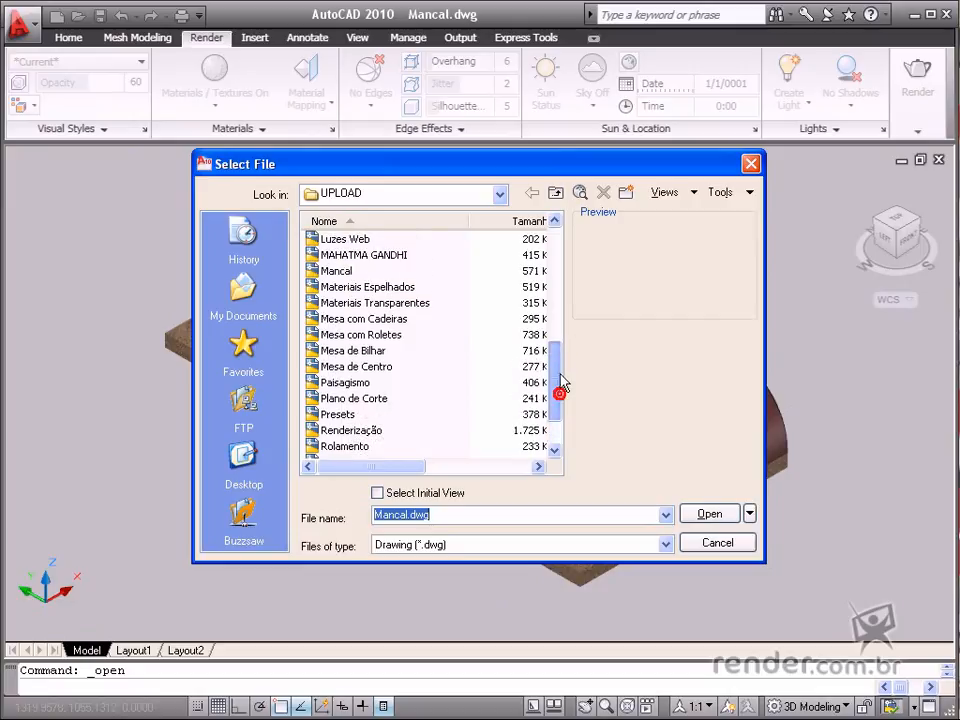
click(338, 269)
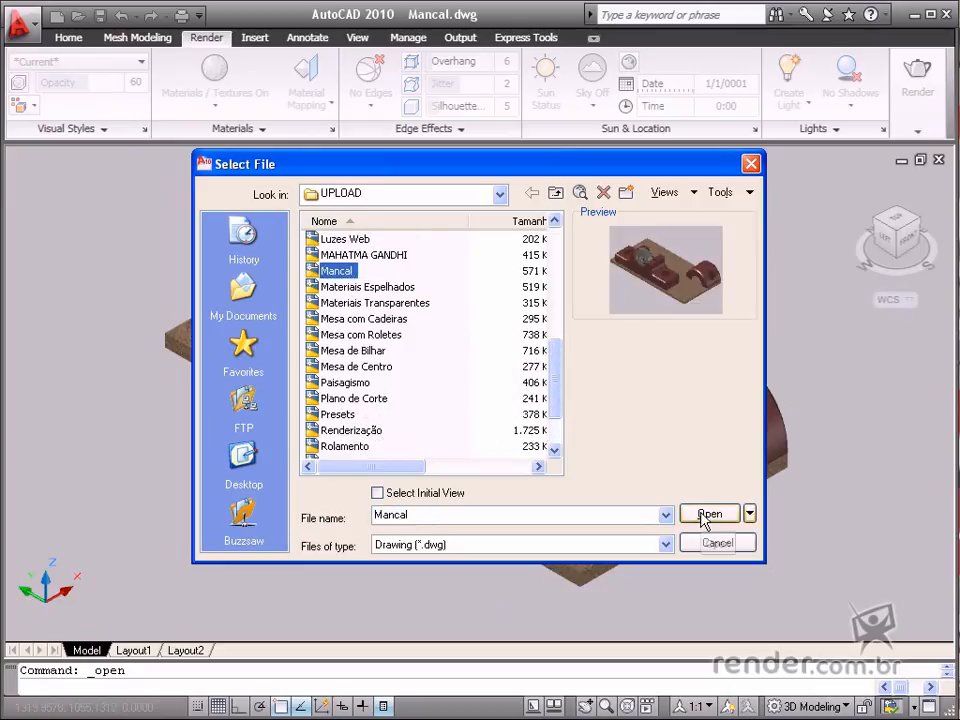
click(716, 543)
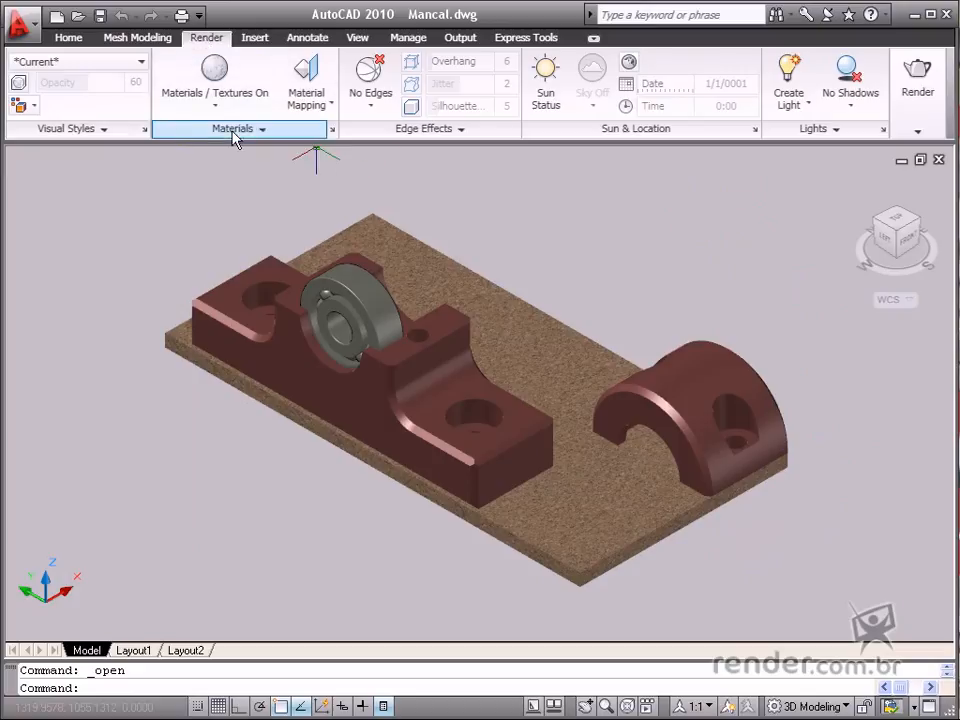
- Display the material editing settings and set the Global material's type to Realistic Metal
click(333, 132)
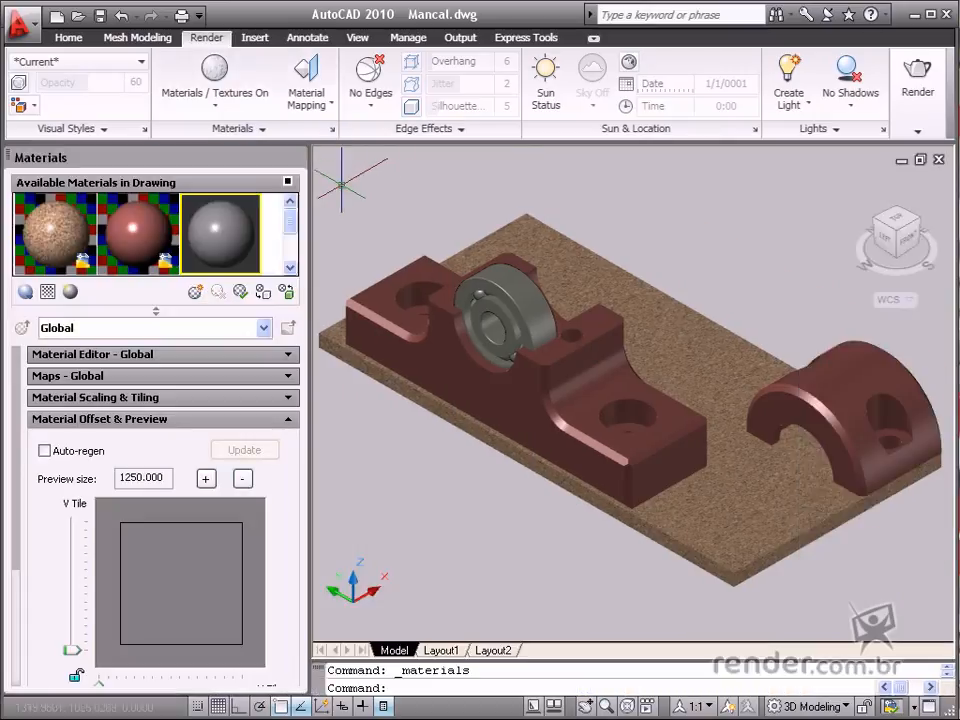
click(289, 356)
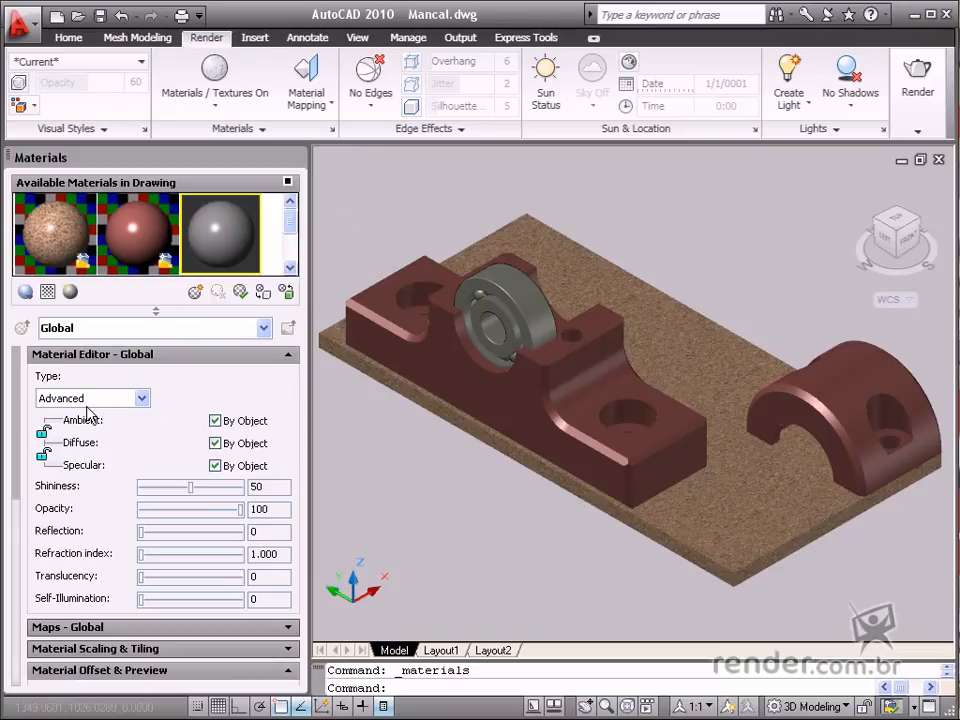
click(142, 398)
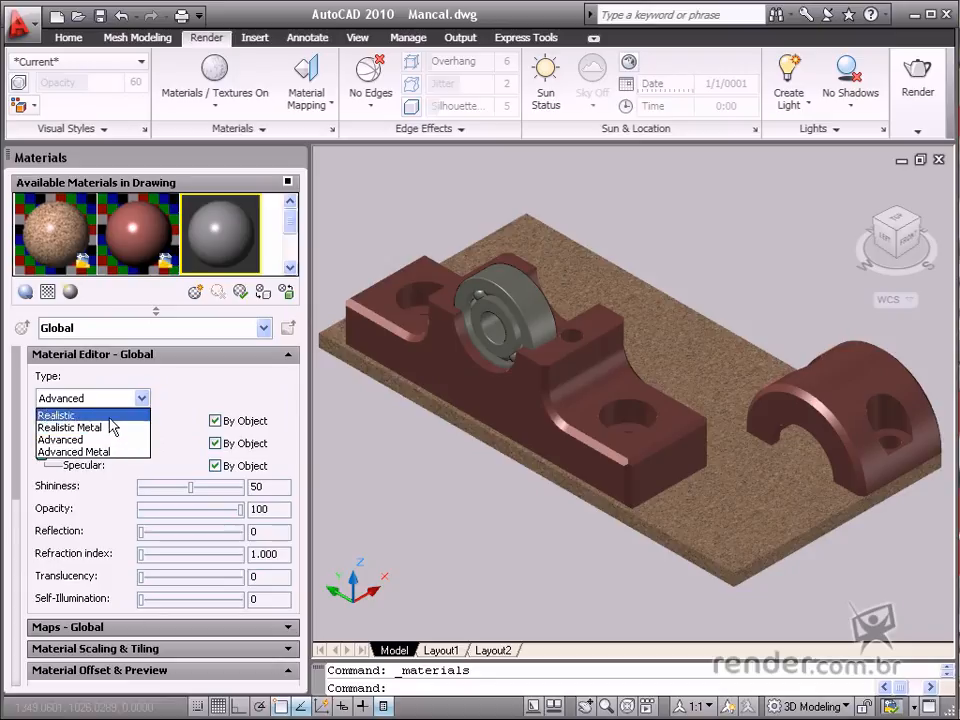
click(129, 428)
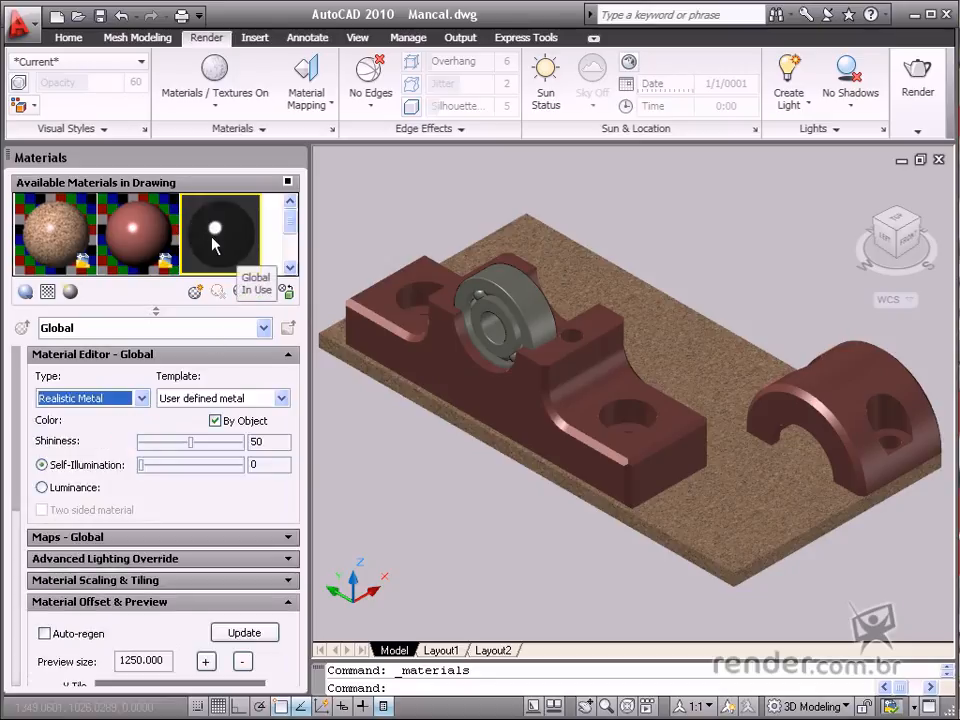
- Try the Realistic type on the Global material, and return it to Realistic Metal with the Metal - Flat template
click(143, 398)
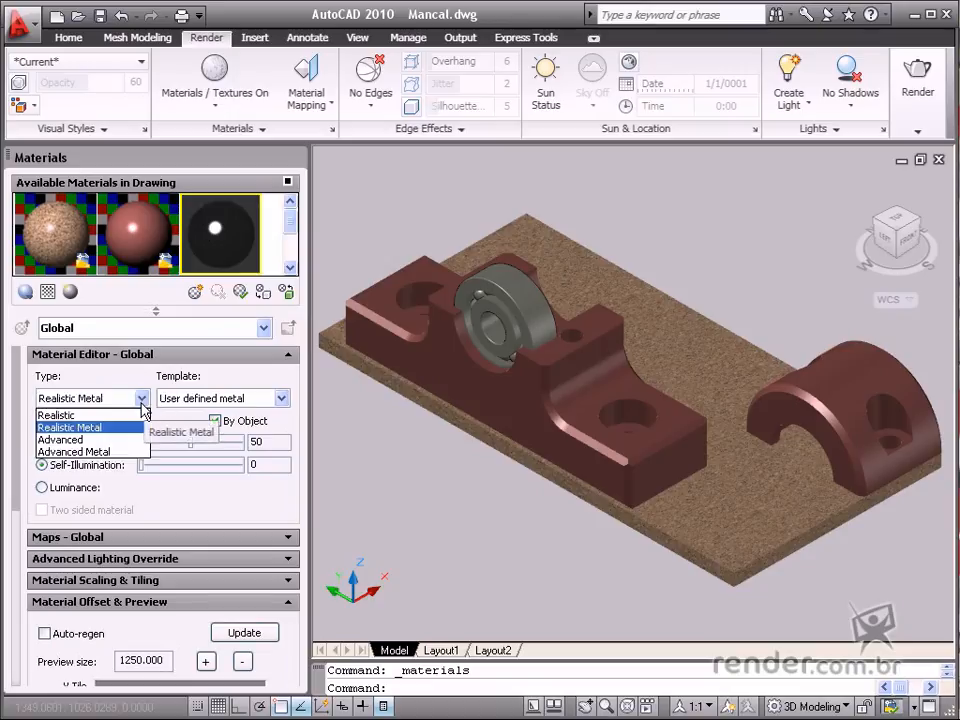
click(58, 414)
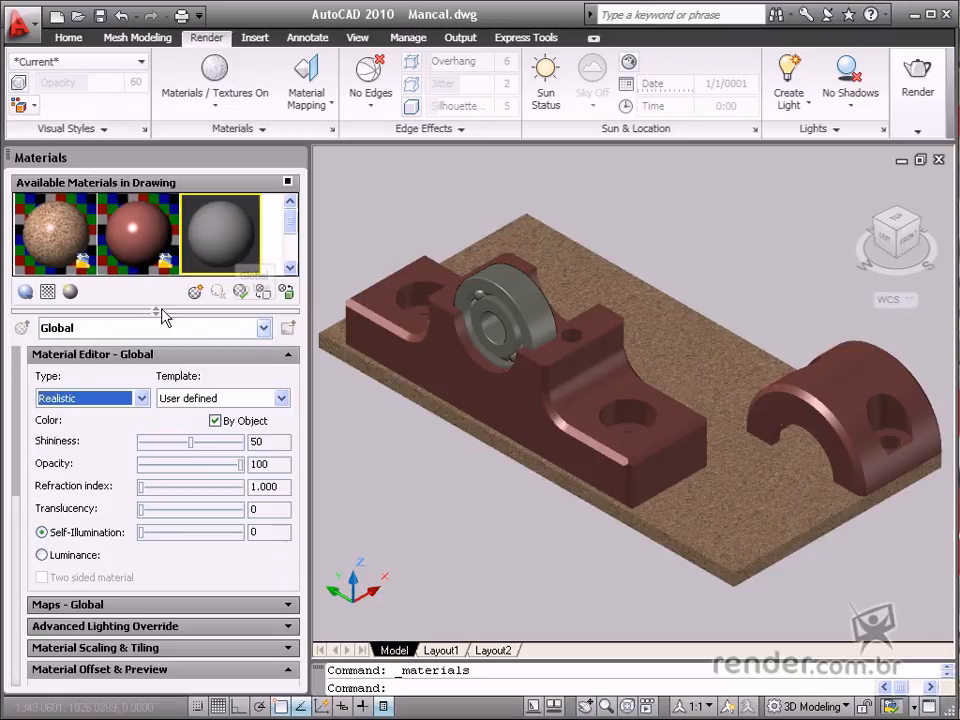
click(142, 398)
click(100, 428)
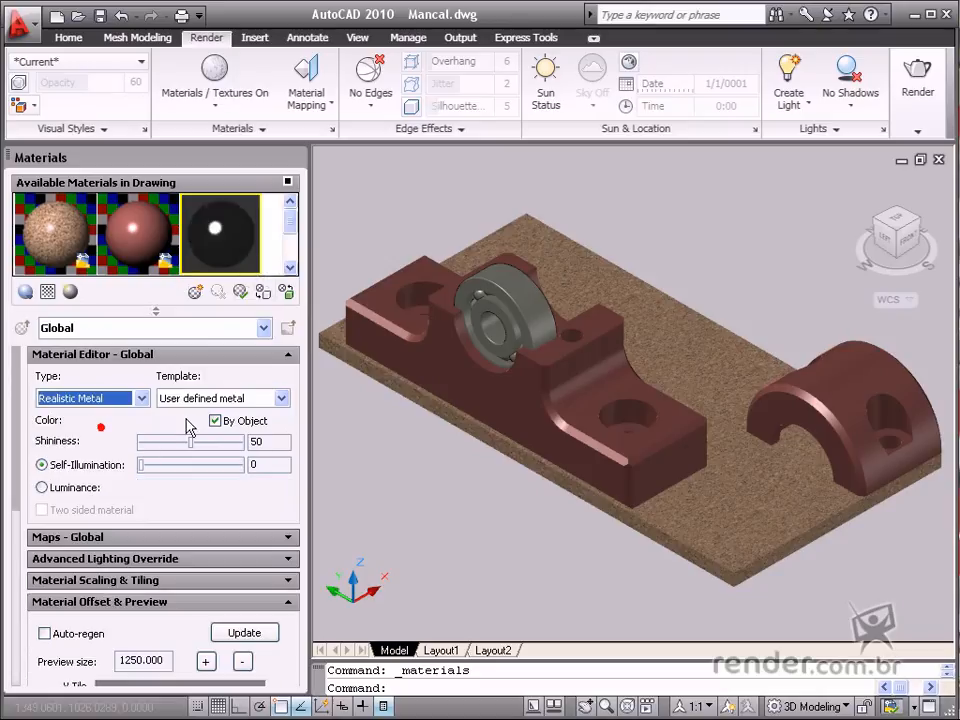
click(281, 398)
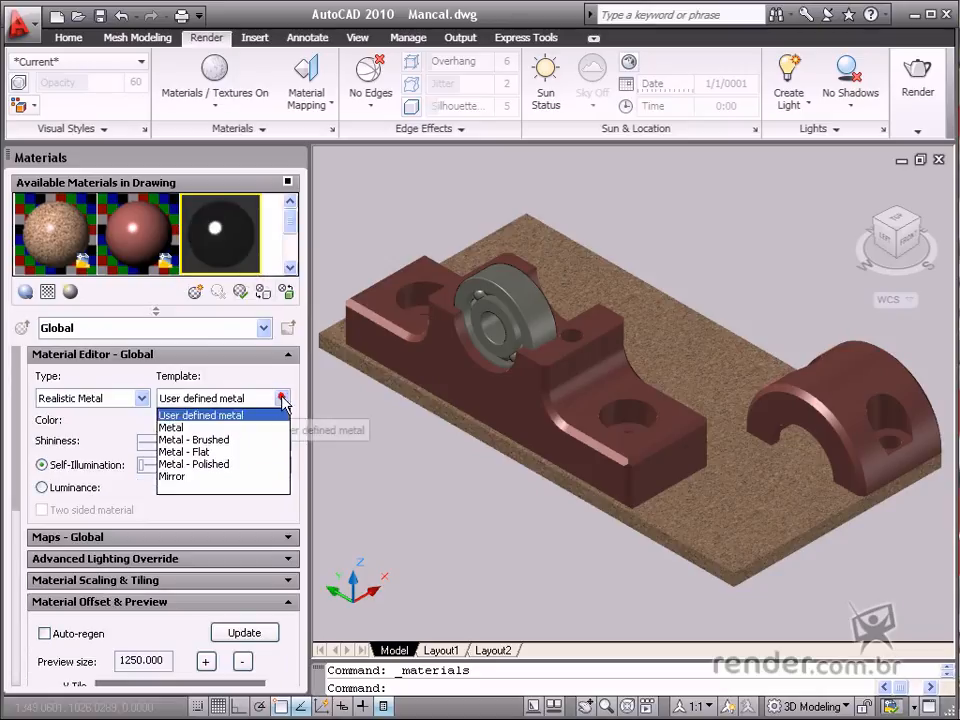
click(205, 452)
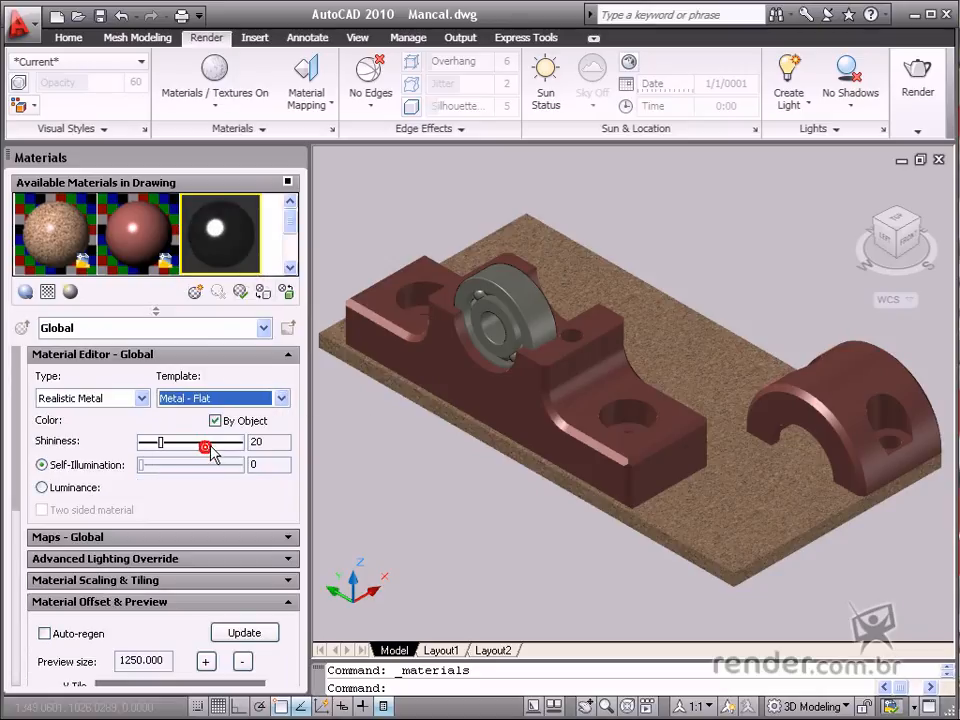
- Switch the Global material to the Advanced type and try its diffuse colour without By Object, restoring By Object
click(142, 398)
click(75, 438)
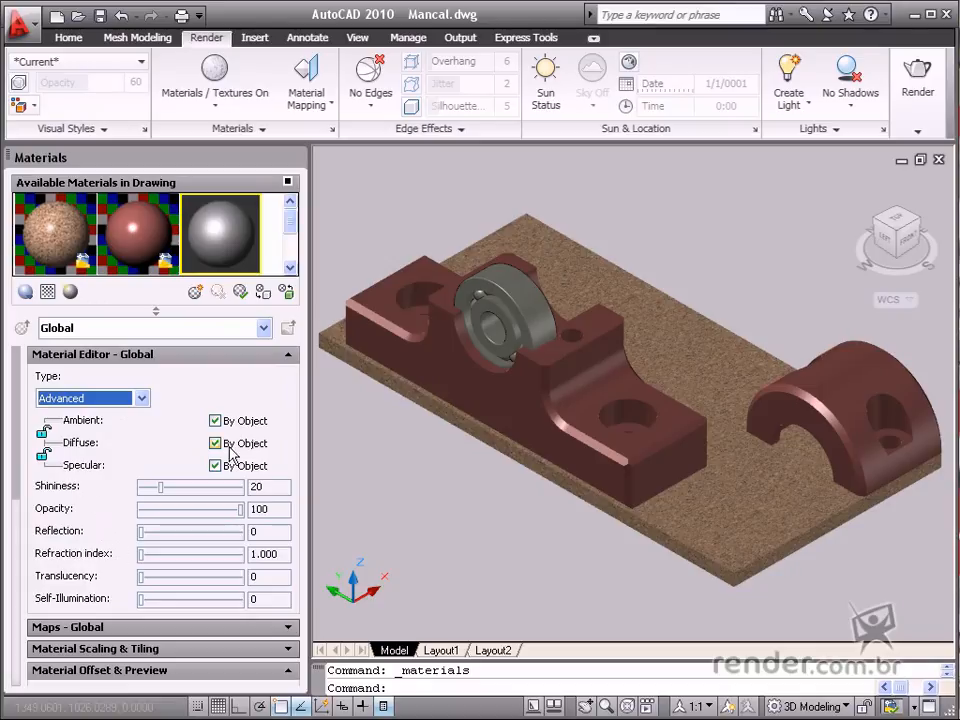
click(214, 443)
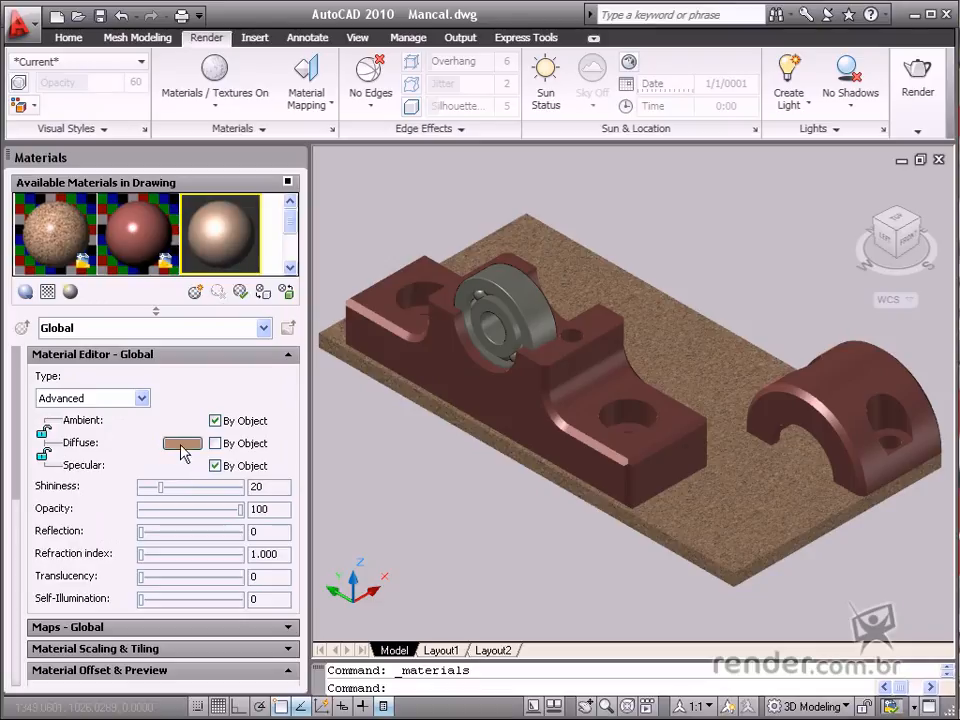
click(215, 443)
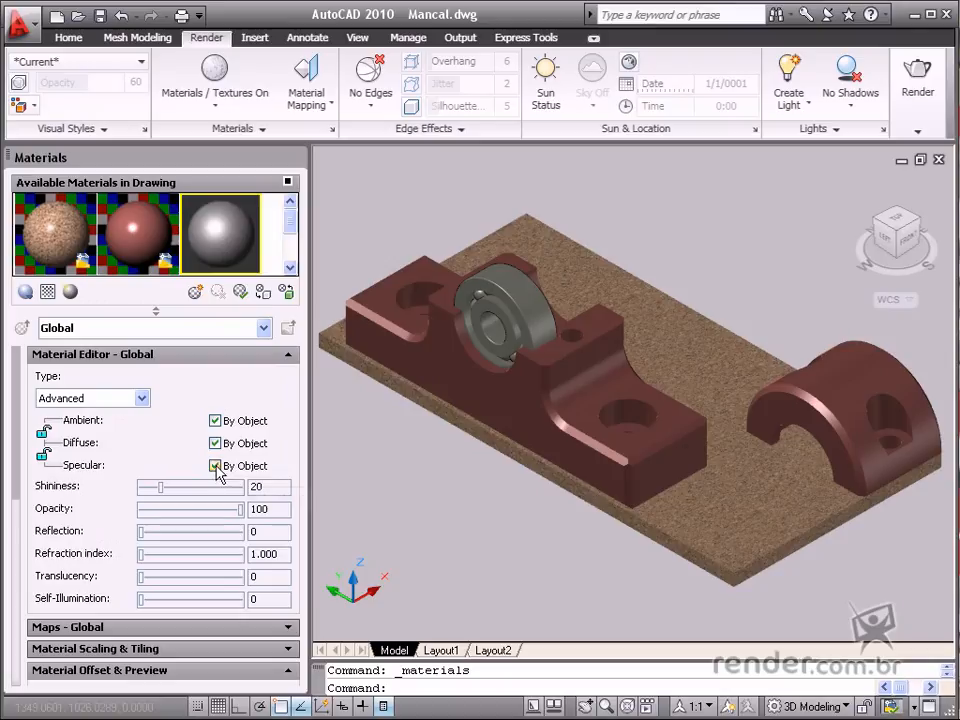
- Turn off By Object for the Global material's ambient colour and set that colour to black
click(215, 421)
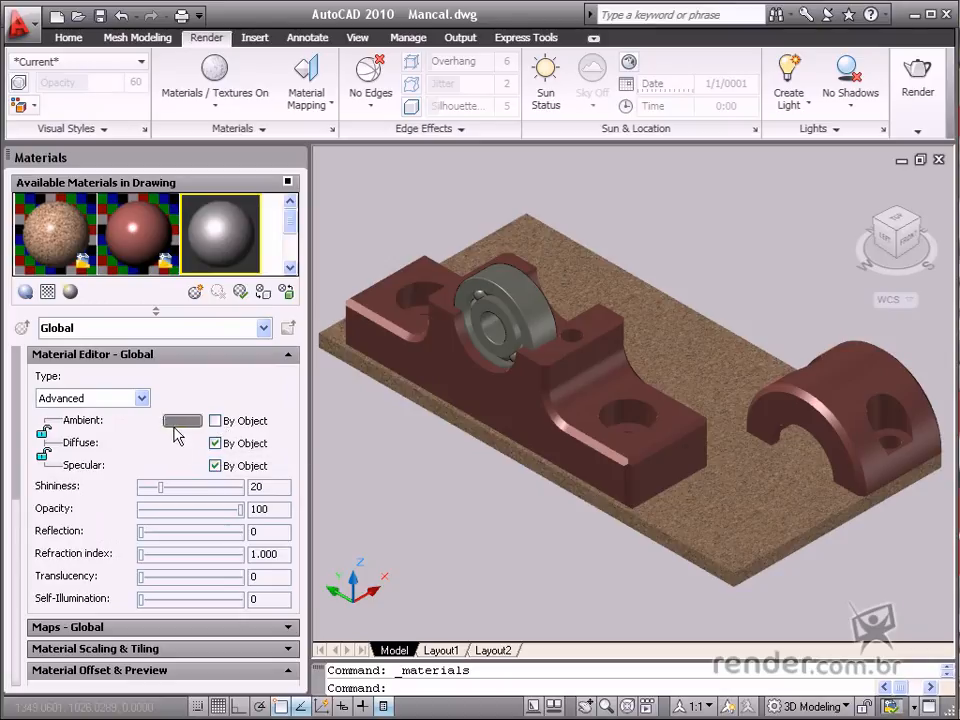
click(178, 421)
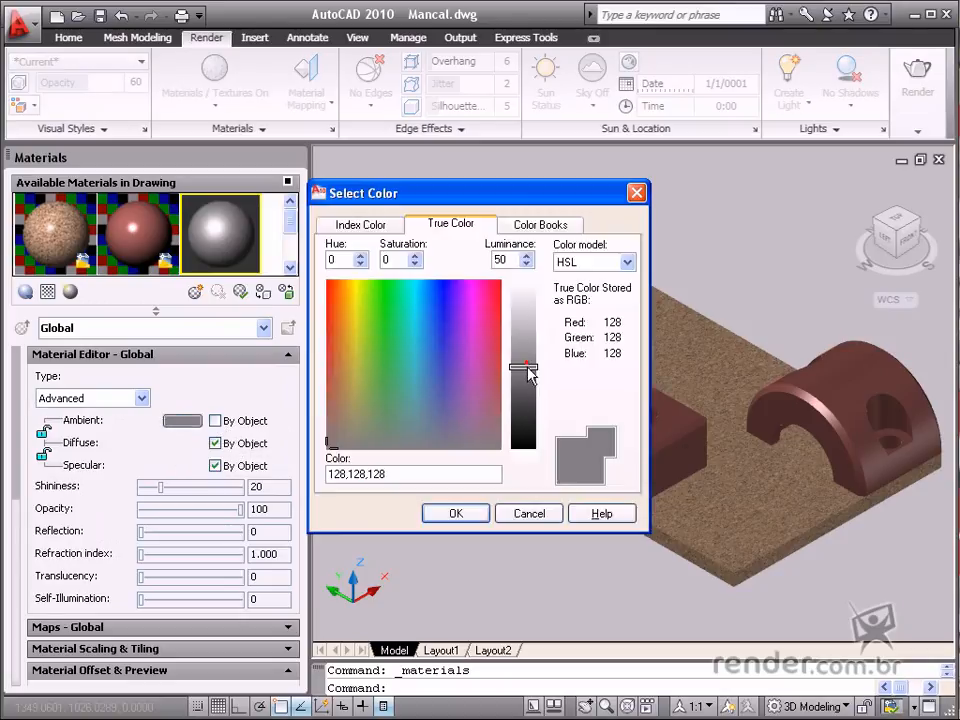
mouse_move(522, 367)
mouse_down()
mouse_move(530, 455)
mouse_move(525, 343)
mouse_move(531, 457)
mouse_up()
click(470, 518)
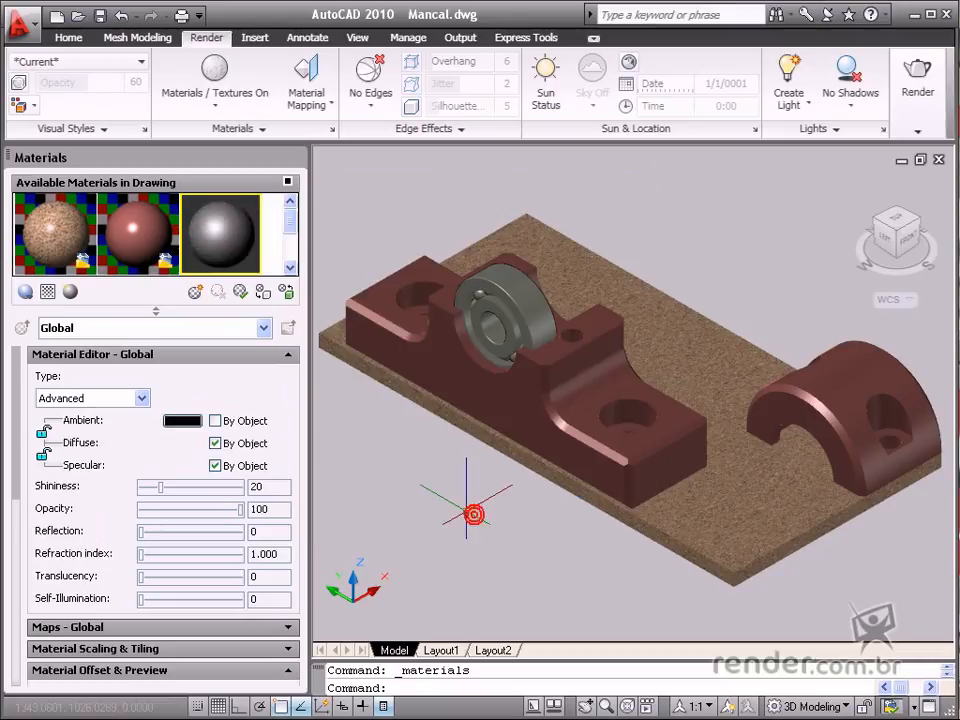
- Turn off By Object for the specular and diffuse colours, keeping the Global material's type as Advanced
click(214, 466)
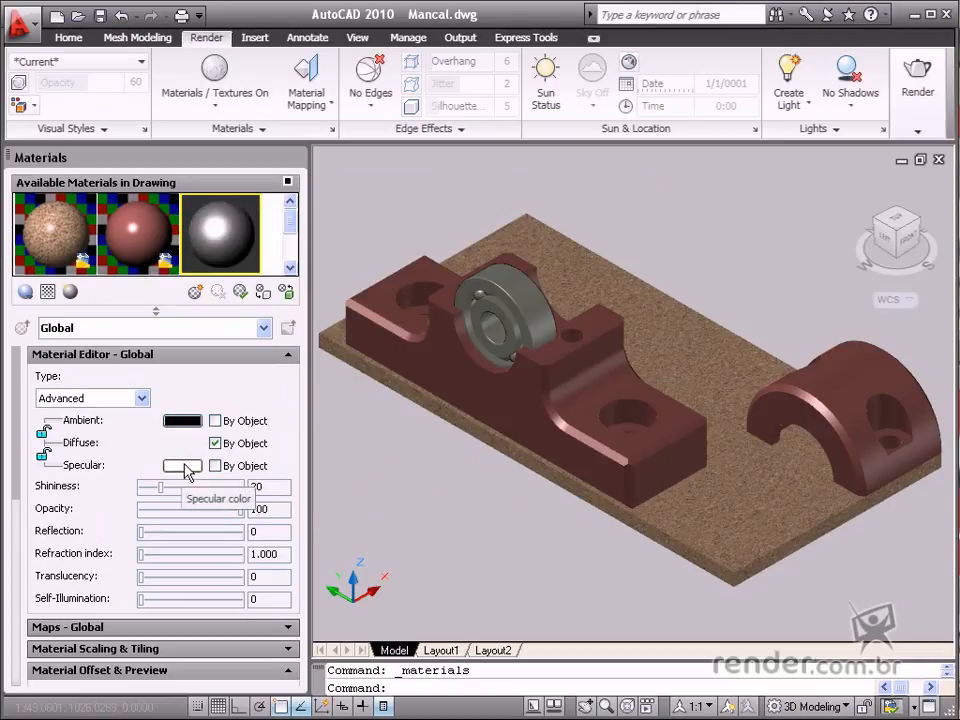
click(214, 443)
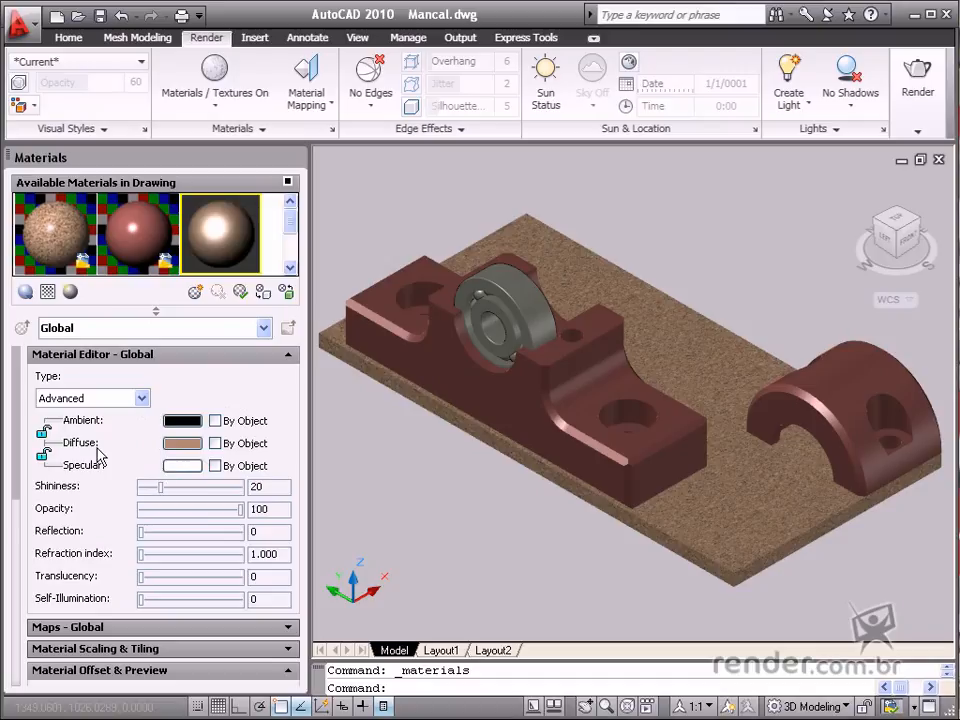
click(141, 398)
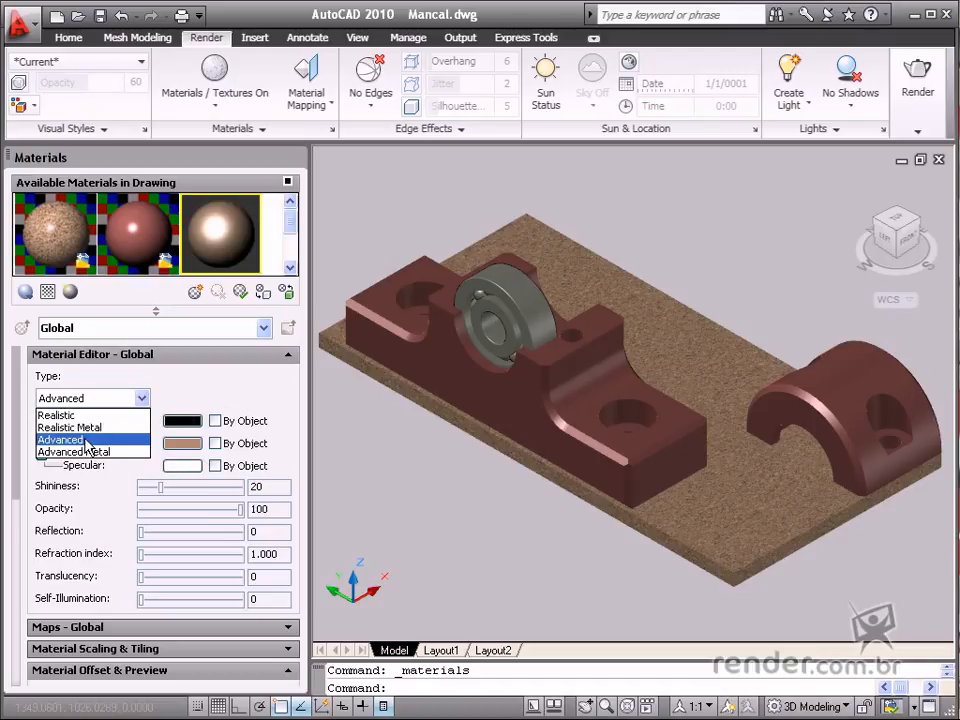
click(191, 389)
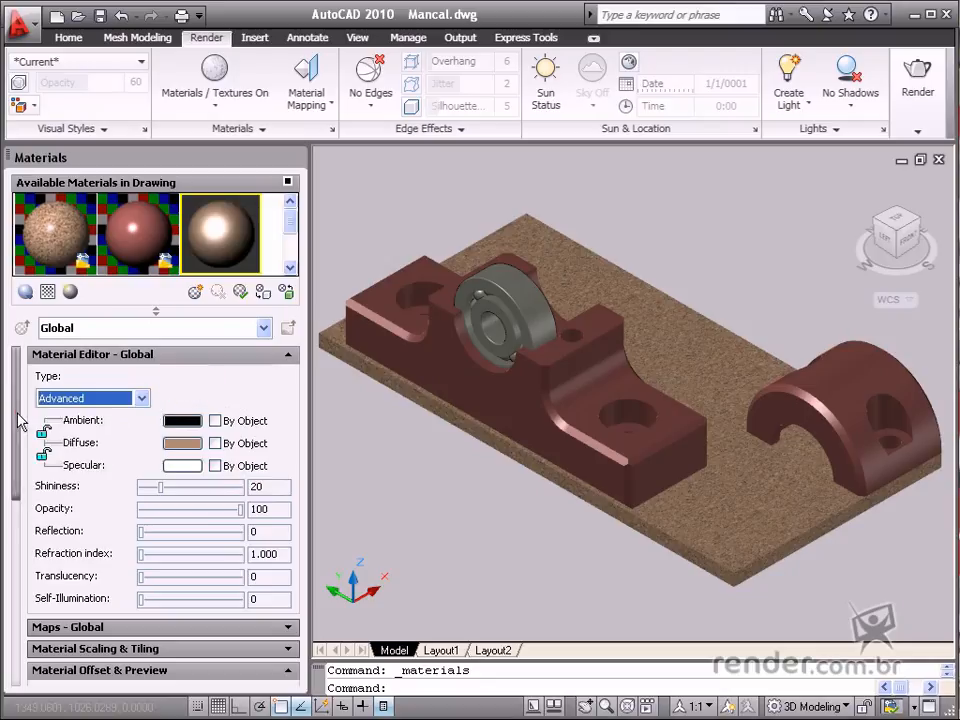
- Set the Global material's shininess to 50
drag(18, 422, 18, 440)
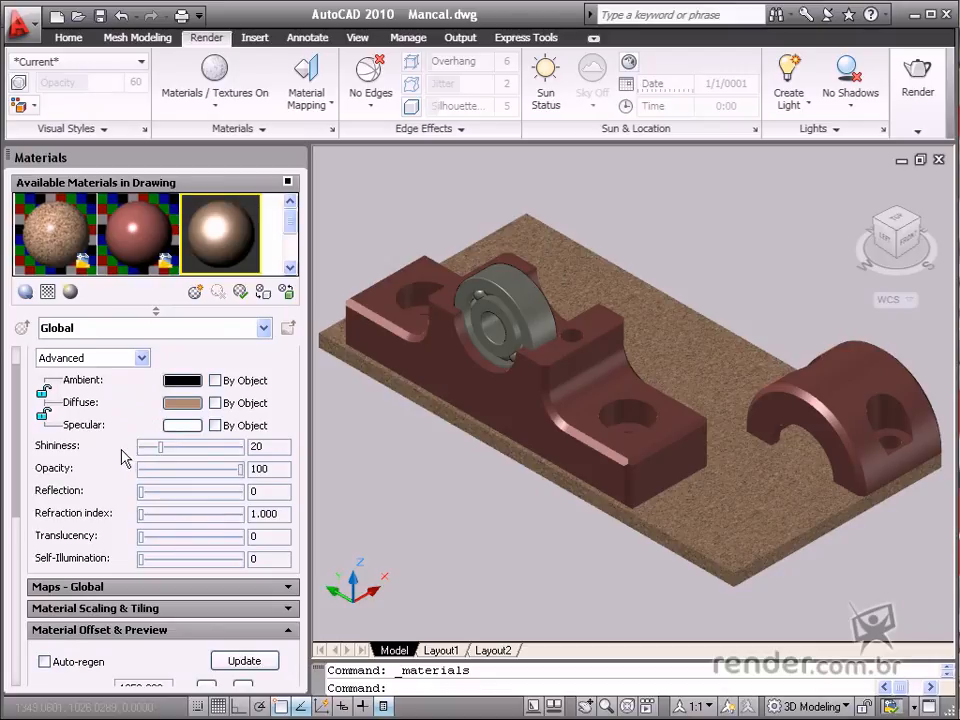
double_click(266, 446)
text(50)
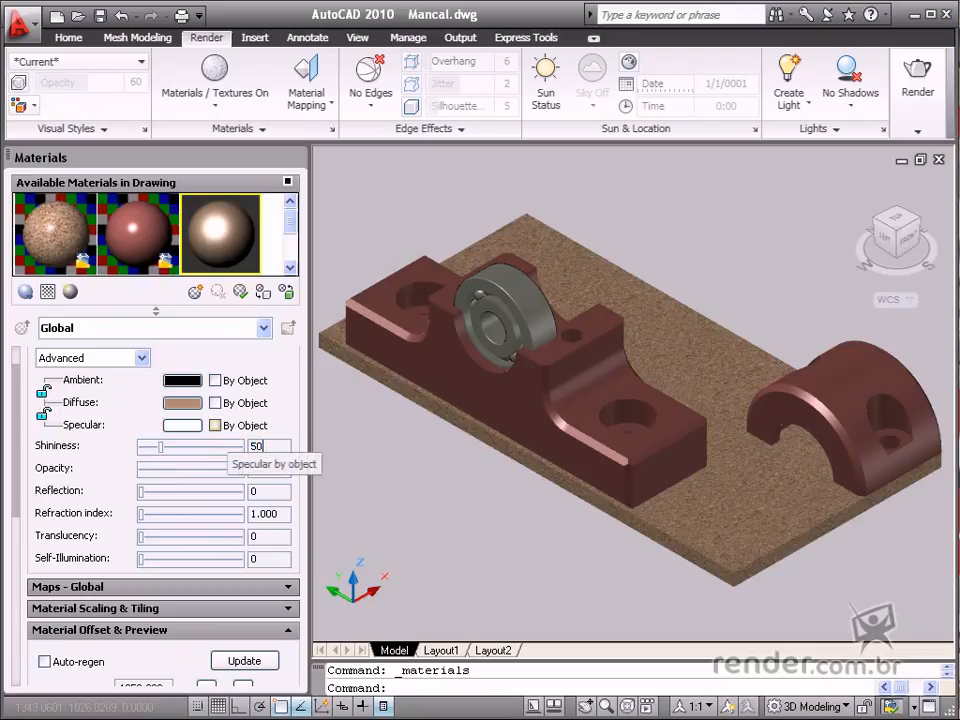
key(Return)
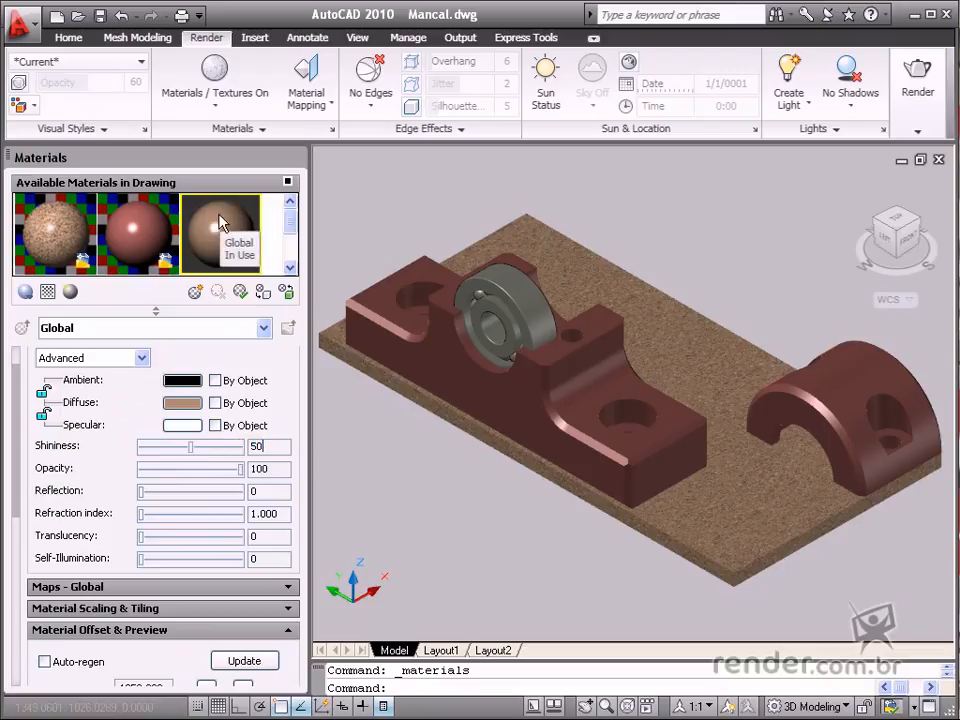
- Raise the Global material's shininess to 100
double_click(273, 447)
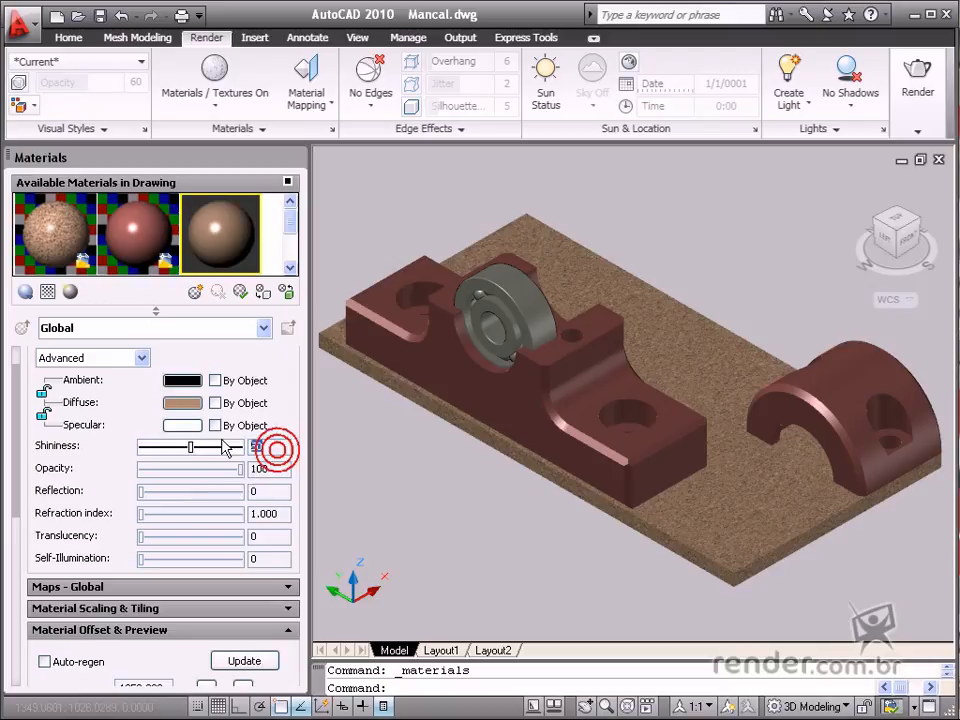
text(100)
key(Return)
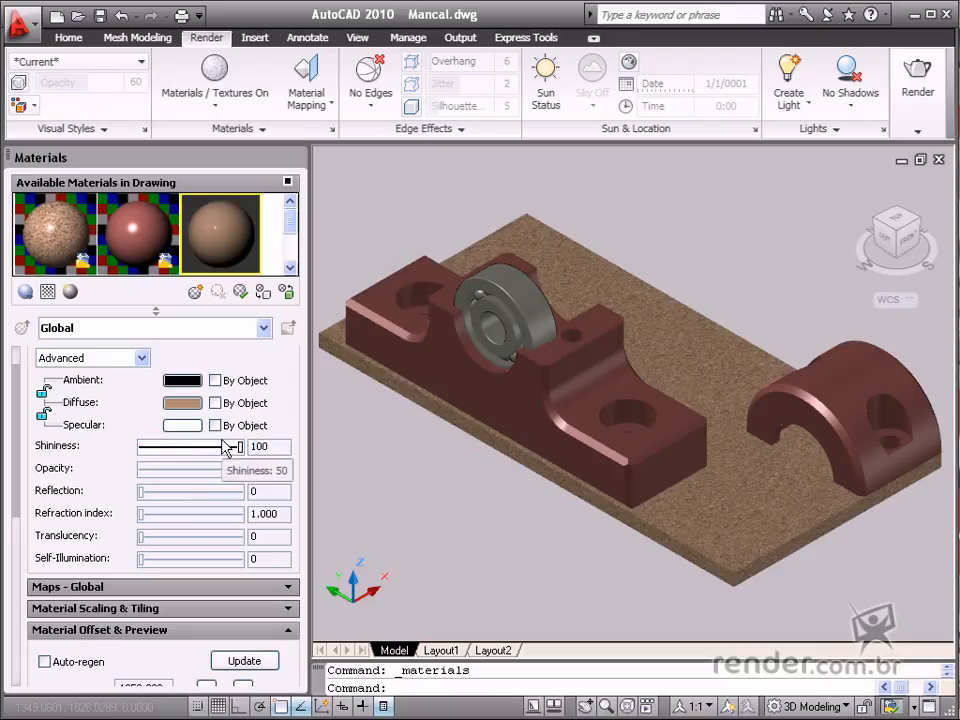
- Set the Global material's shininess to 20, and try a lower opacity before restoring it to 100
double_click(274, 447)
text(20)
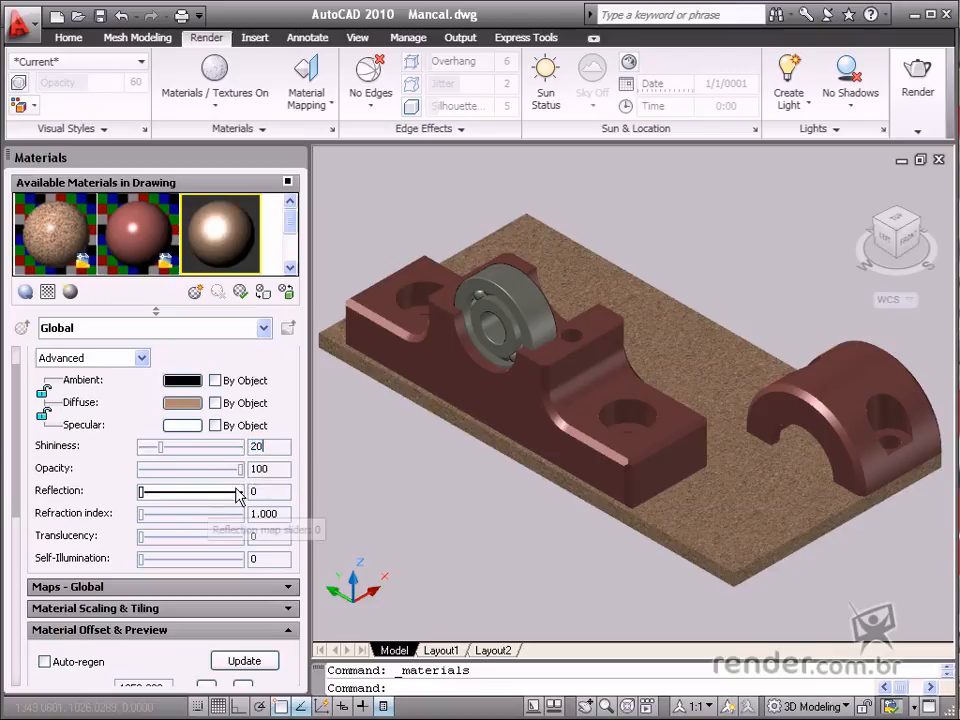
click(240, 470)
drag(197, 470, 242, 470)
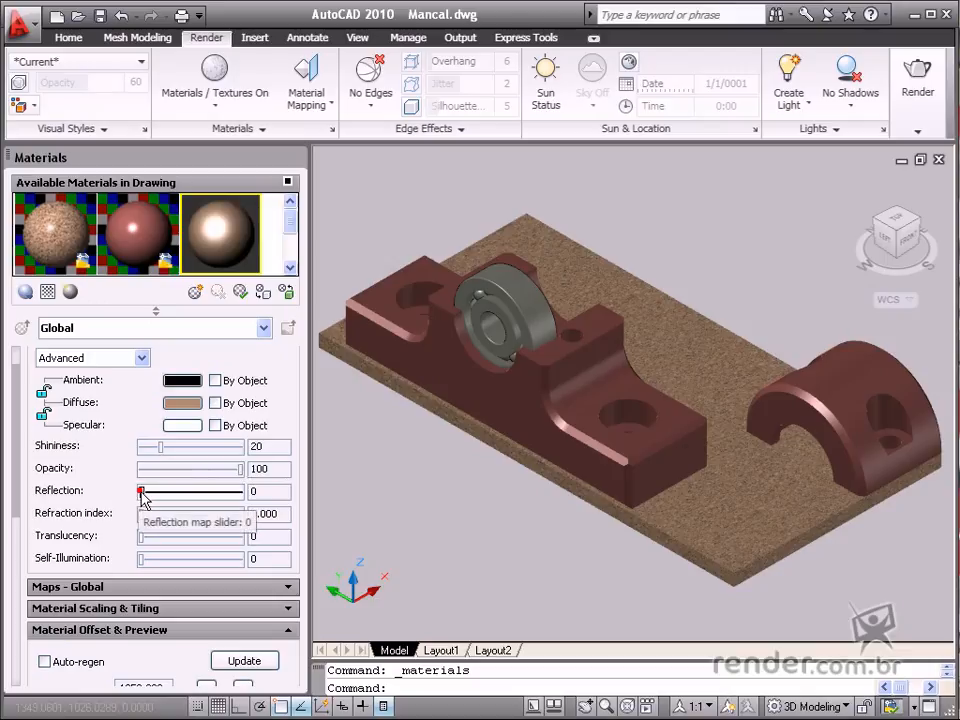
- Set the Global material's reflection to 50
drag(142, 493, 255, 492)
text(50)
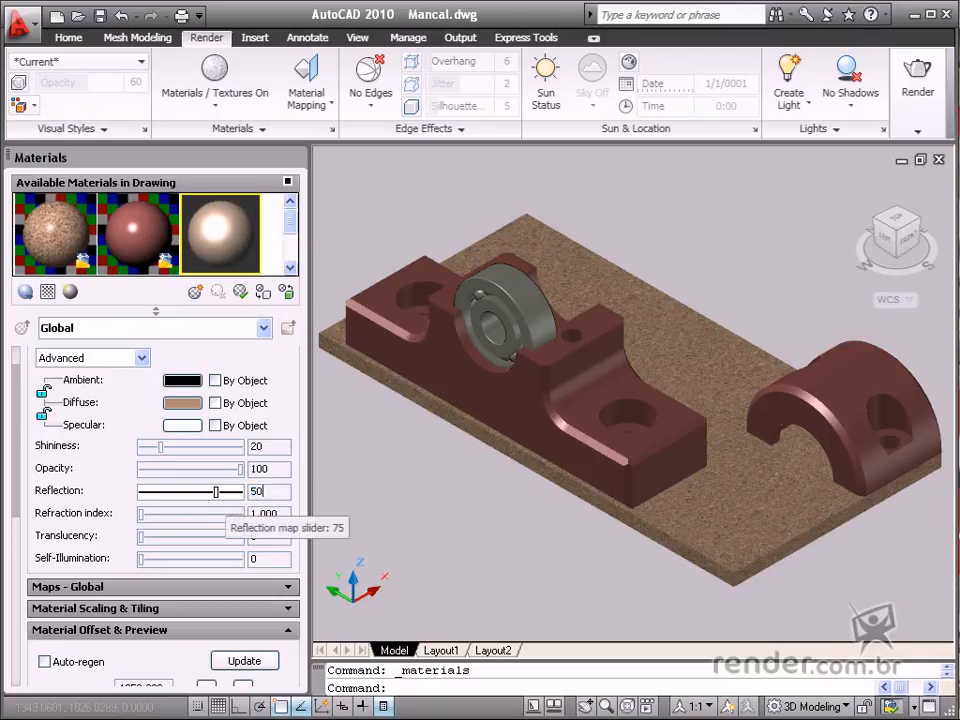
key(Return)
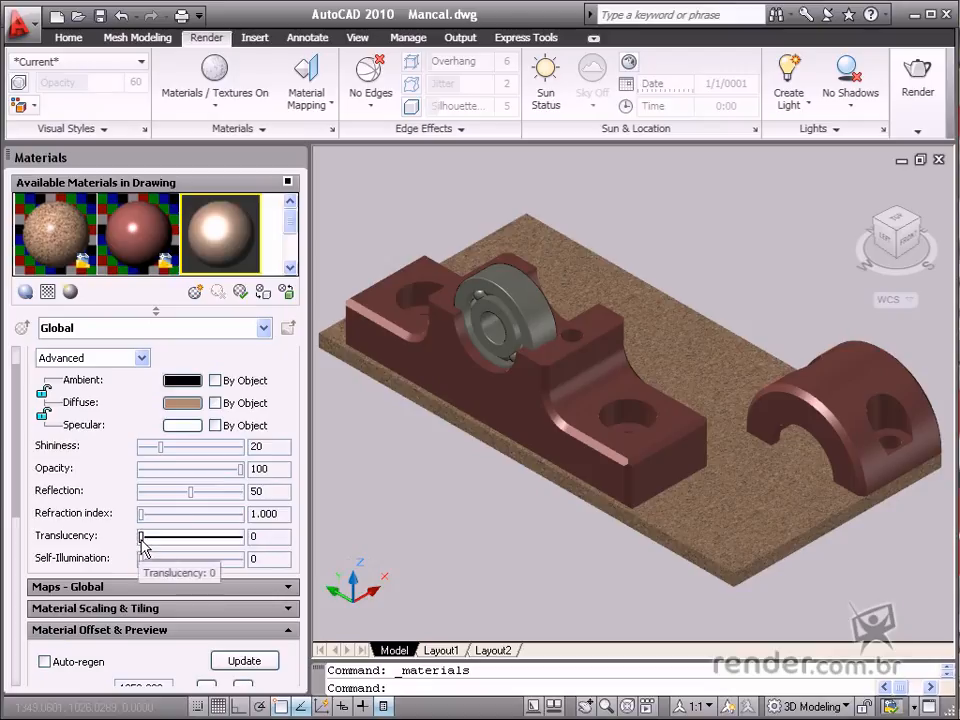
- Set the Global material's translucency to 50, and try the self-illumination adjustment, leaving it at 0
drag(141, 540, 205, 533)
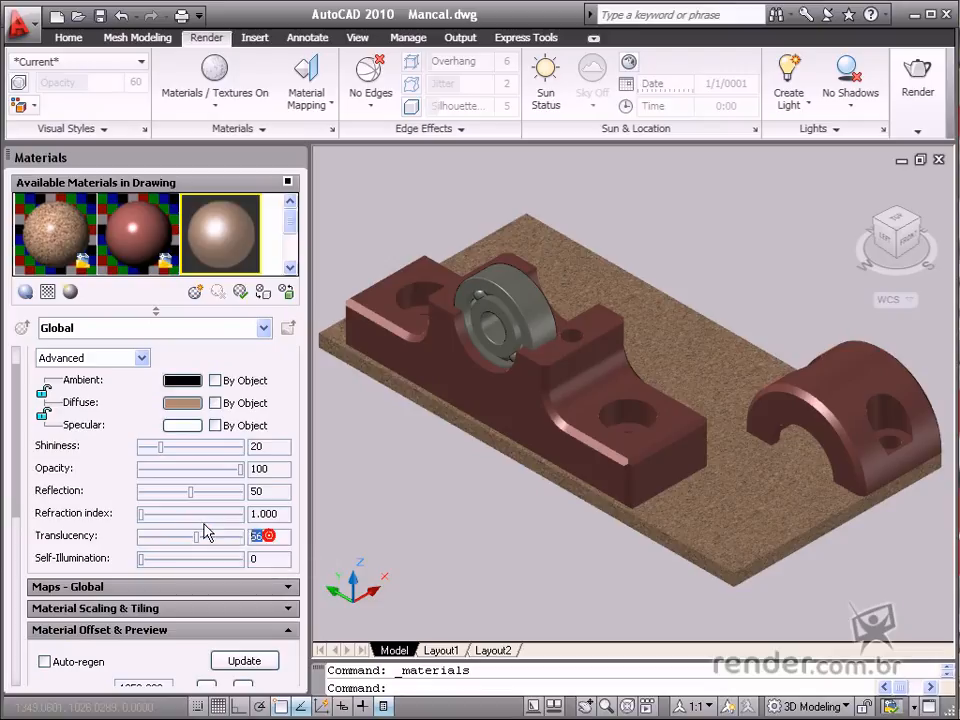
text(50)
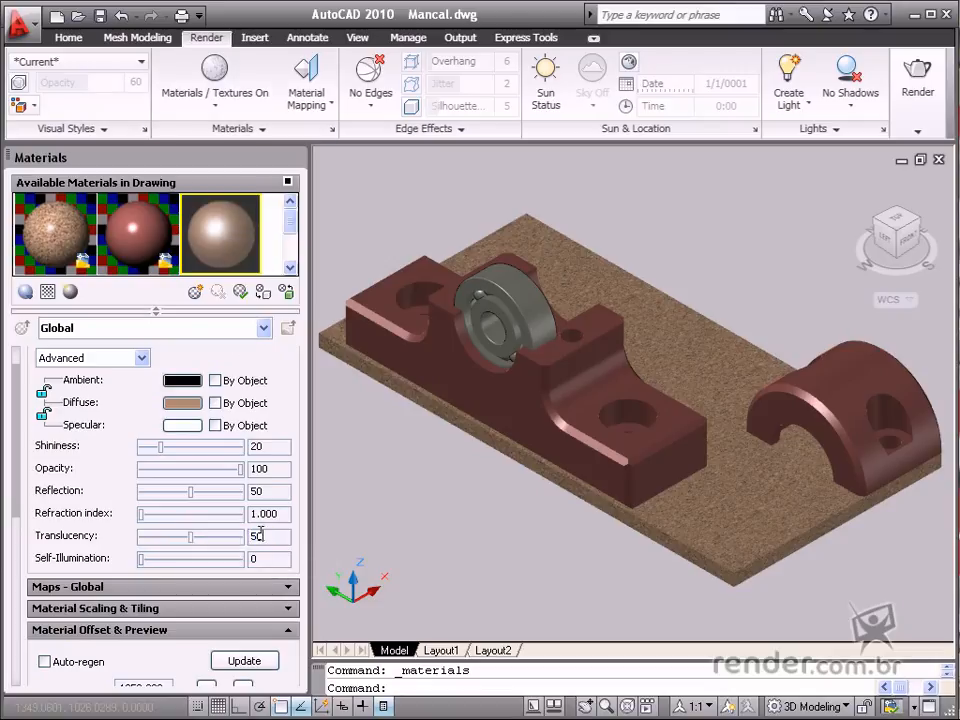
click(186, 538)
drag(137, 541, 106, 535)
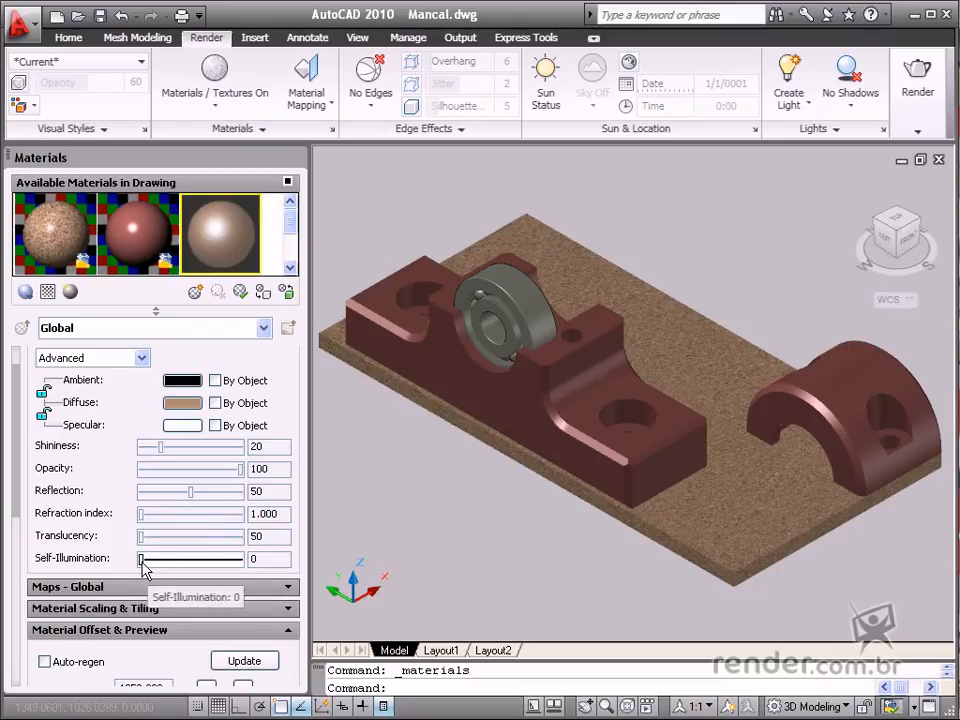
mouse_move(142, 564)
mouse_down()
mouse_move(240, 568)
mouse_move(137, 566)
mouse_up()
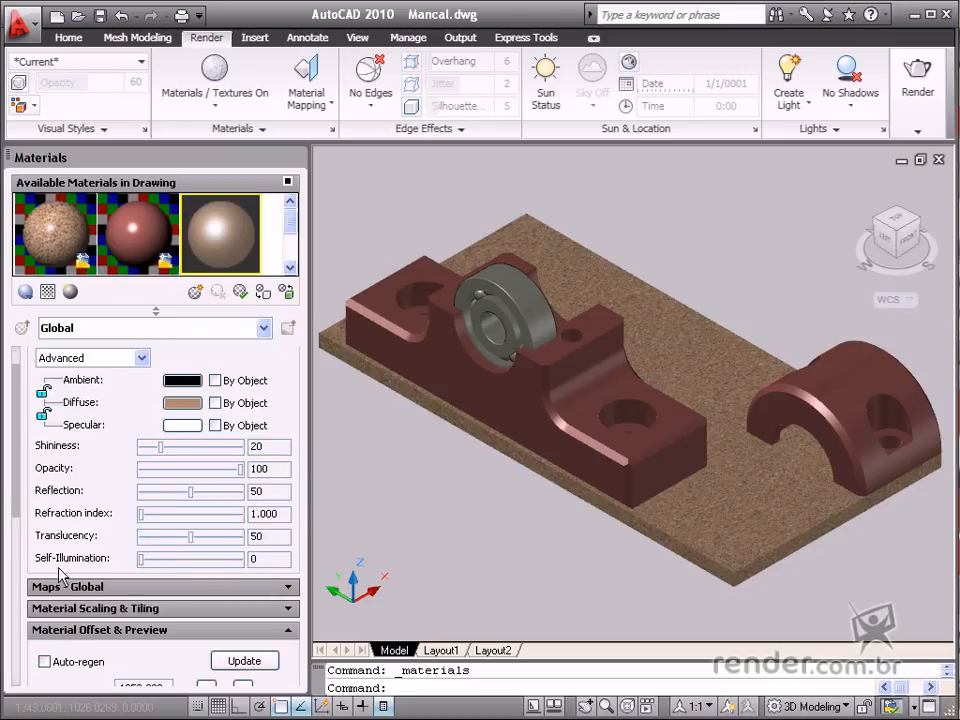
- Collapse the Material Editor section of the Global material, leaving the Material Offset & Preview section expanded
mouse_move(16, 430)
mouse_down()
mouse_move(14, 507)
mouse_move(11, 414)
mouse_up()
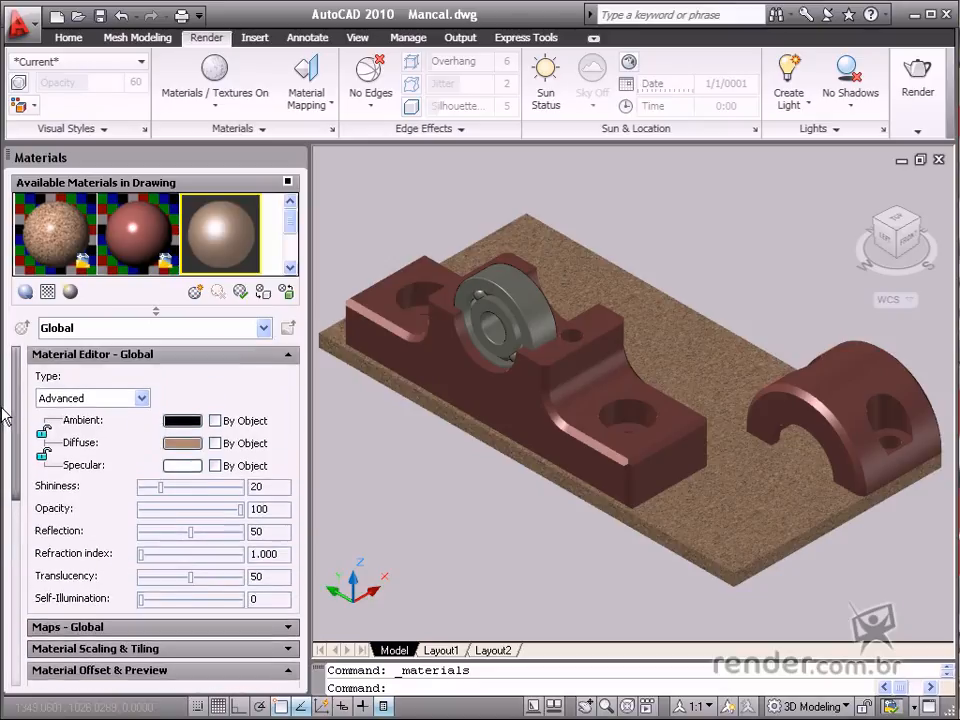
click(281, 354)
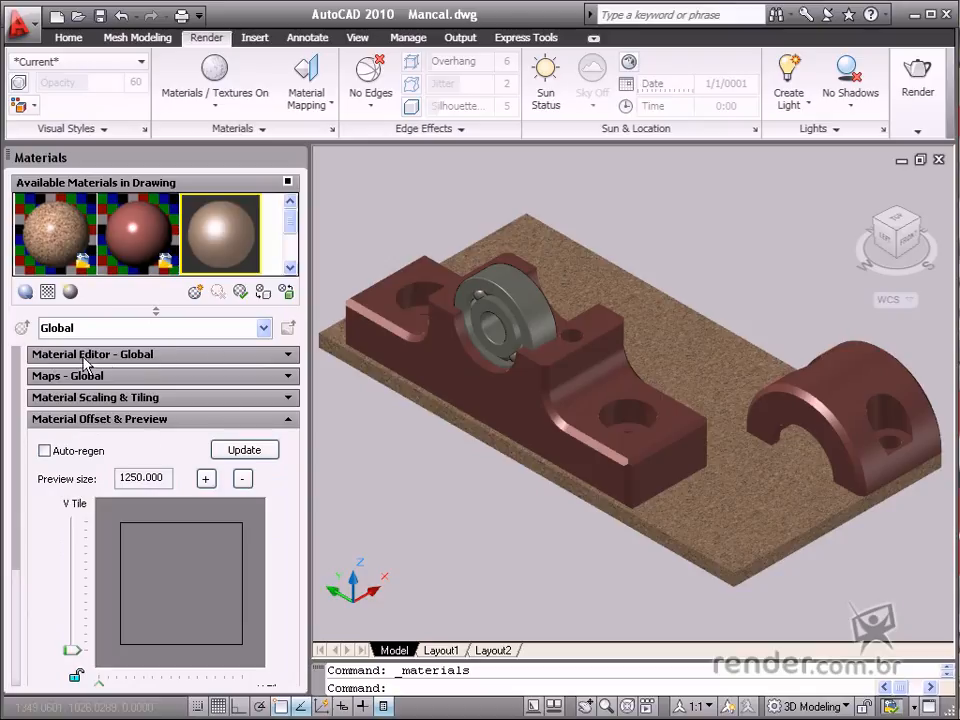
click(287, 355)
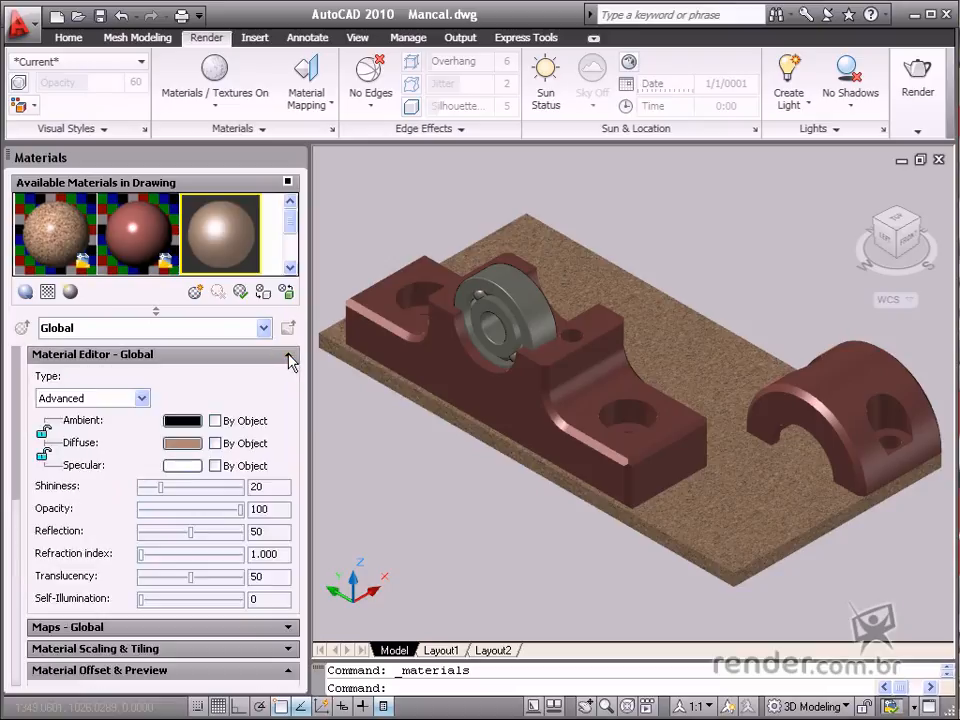
click(287, 355)
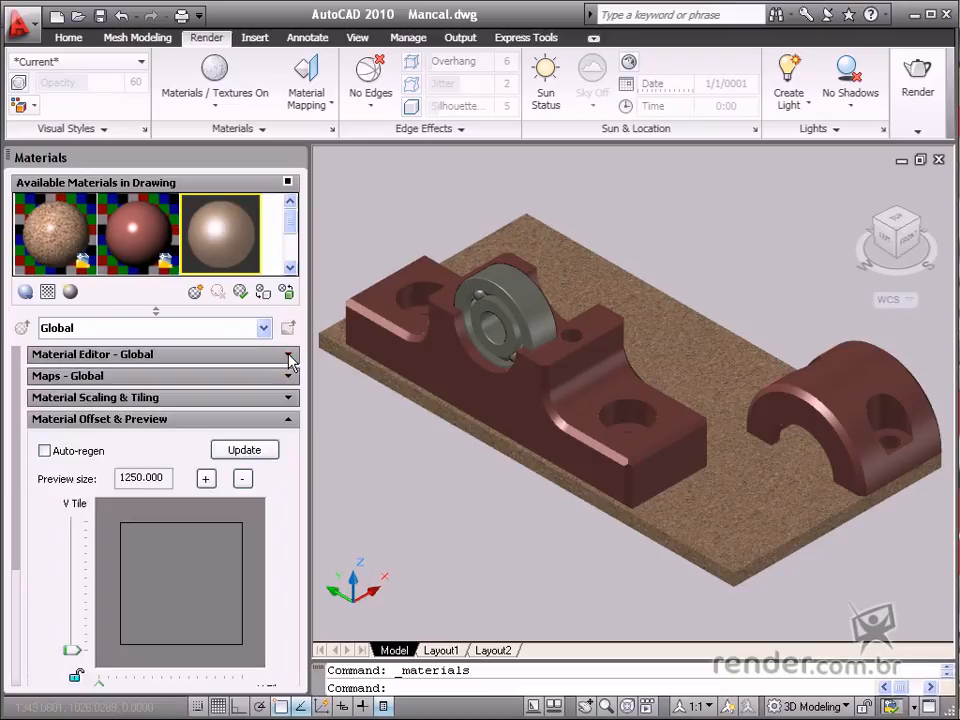